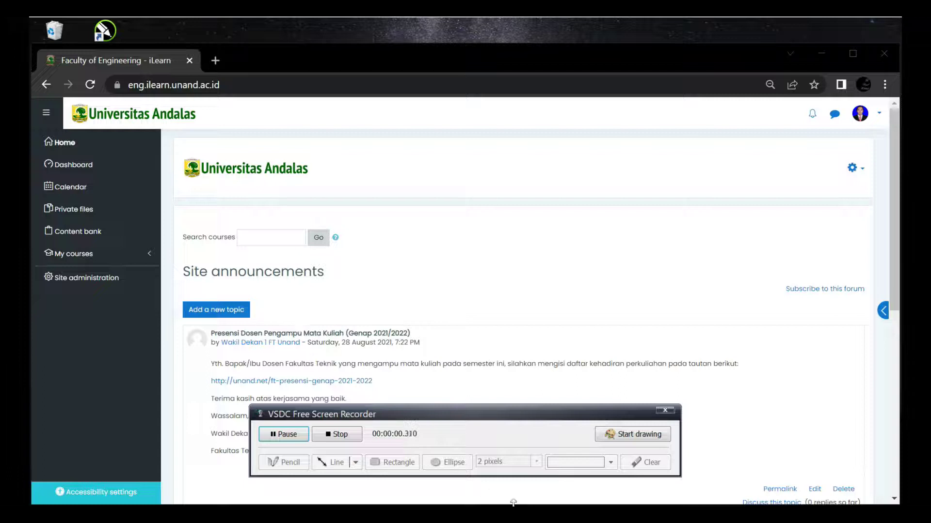
- Open the Desain Sistem Termal kelas B course from My courses and turn editing on
left_click_drag(577, 418, 76, 489)
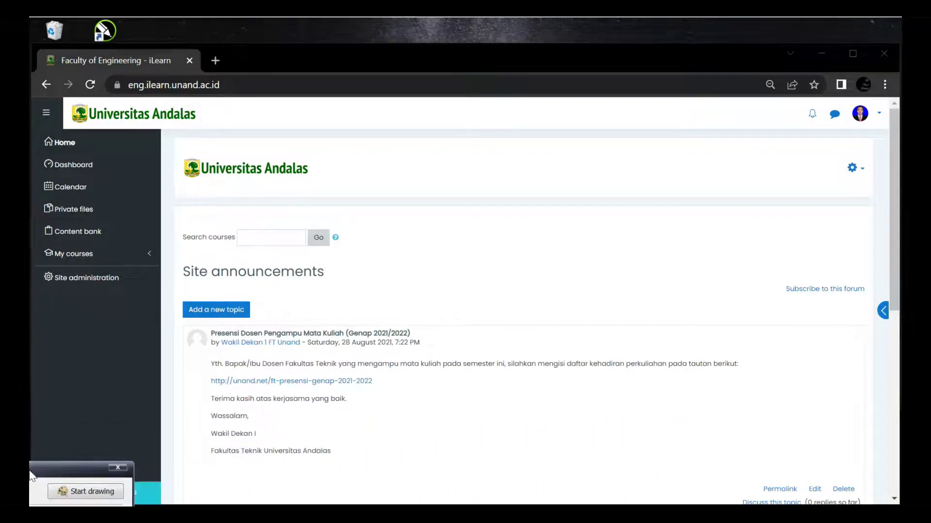
left_click_drag(76, 488, 42, 484)
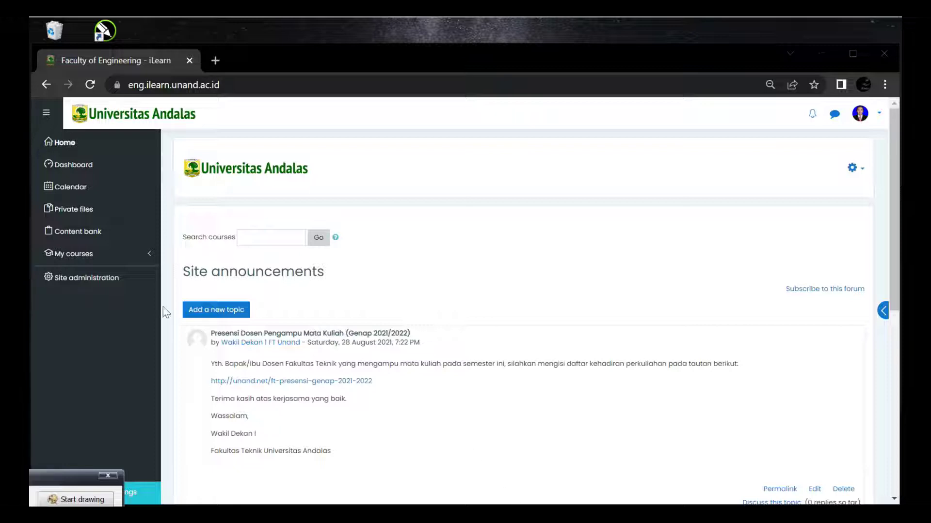
left_click(77, 259)
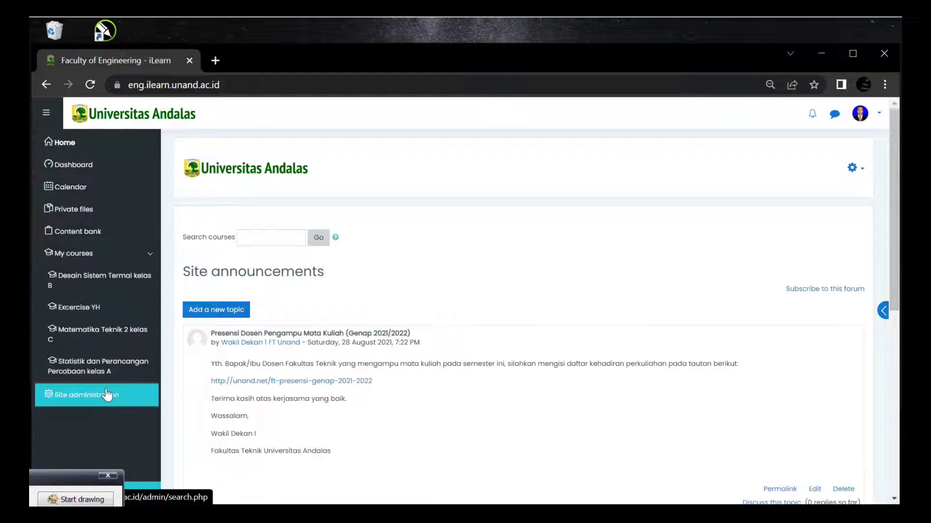
left_click(110, 280)
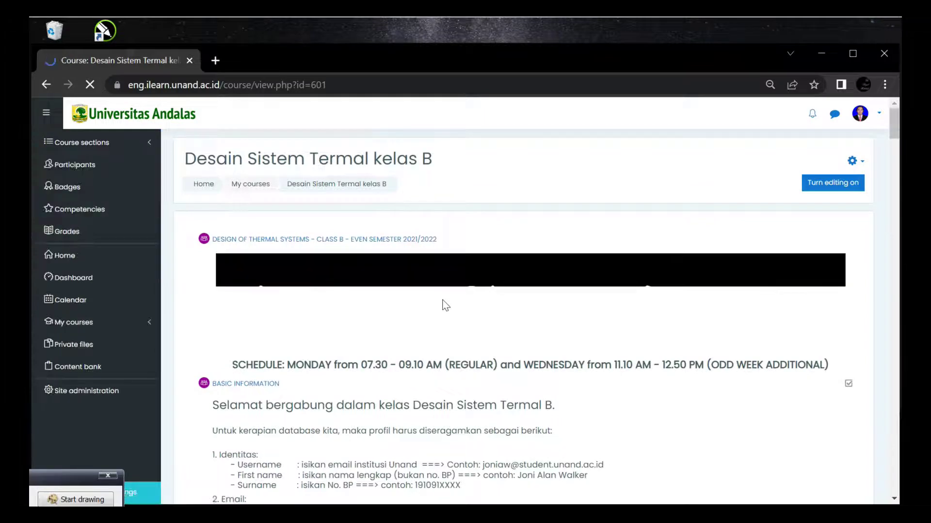
left_click(846, 184)
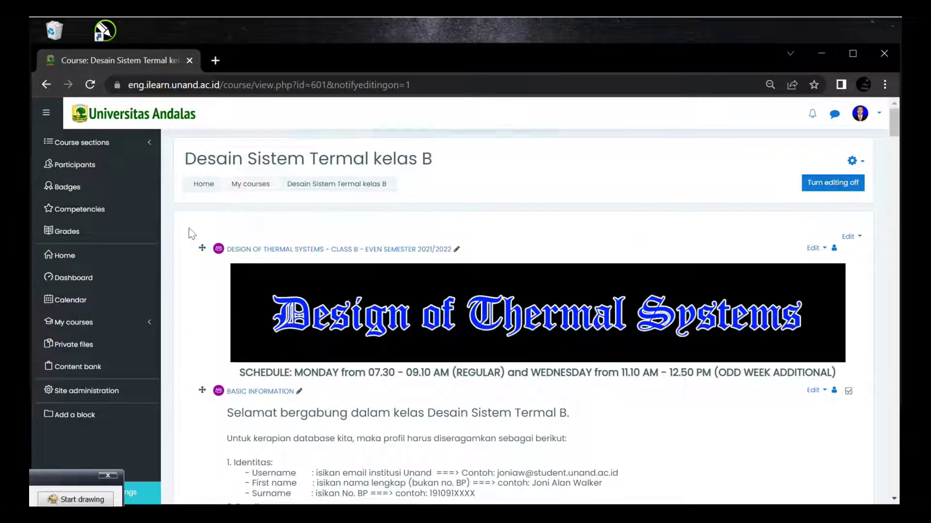
- Open the course grader report and look over the 7 participants' Attendance and Assignment 1 grades
left_click(75, 238)
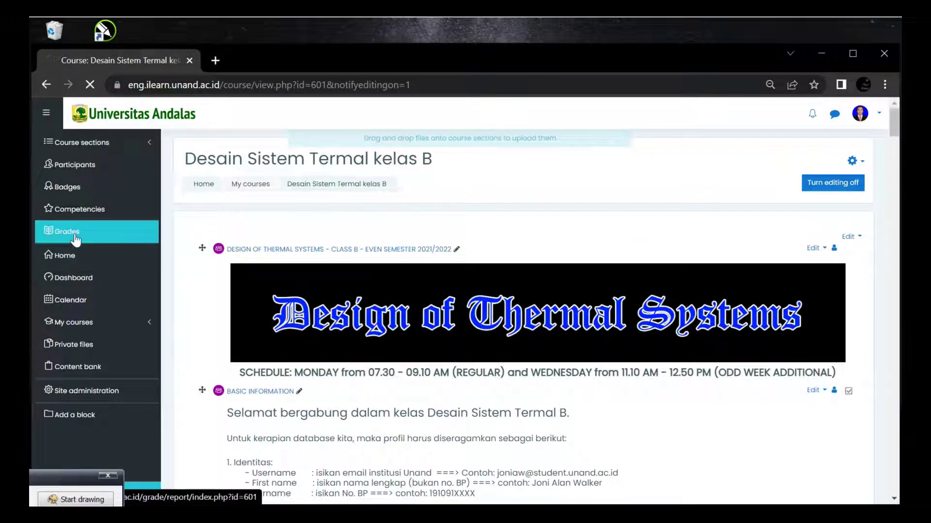
scroll(615, 294, "down", 2)
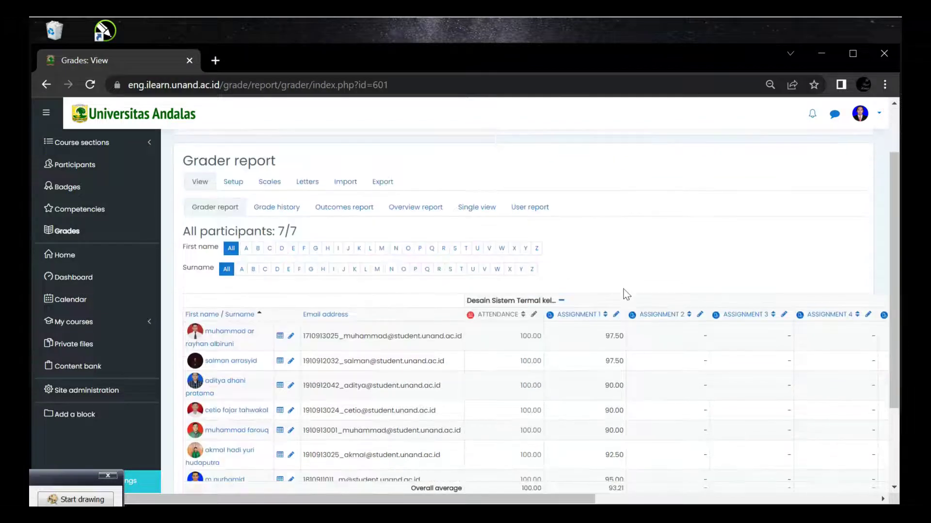
scroll(698, 284, "down", 1)
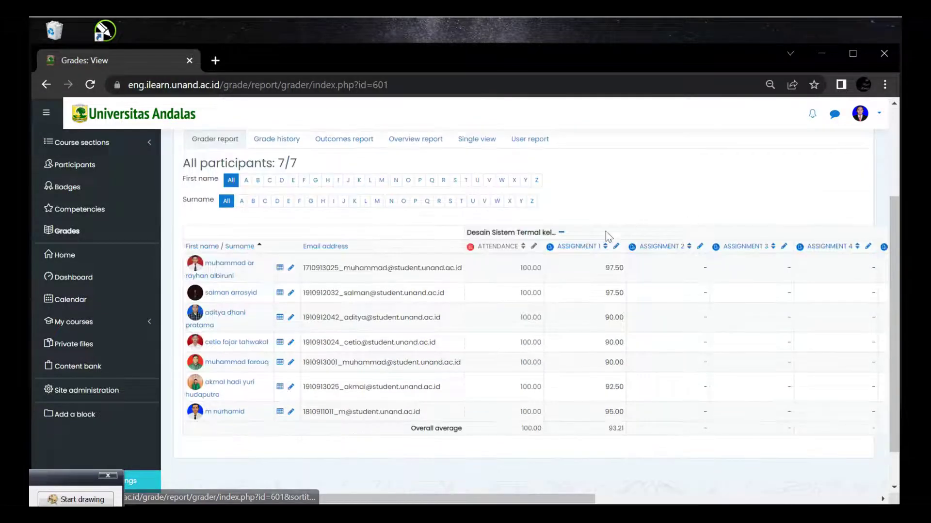
scroll(606, 231, "up", 3)
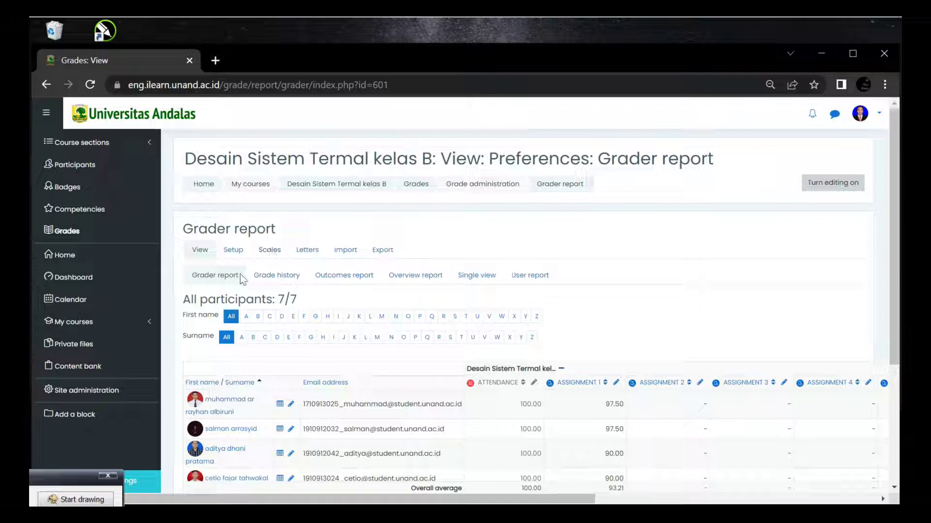
- Review the Export page's grade items, Attendance through Course total, and its expanded export format options
left_click(382, 252)
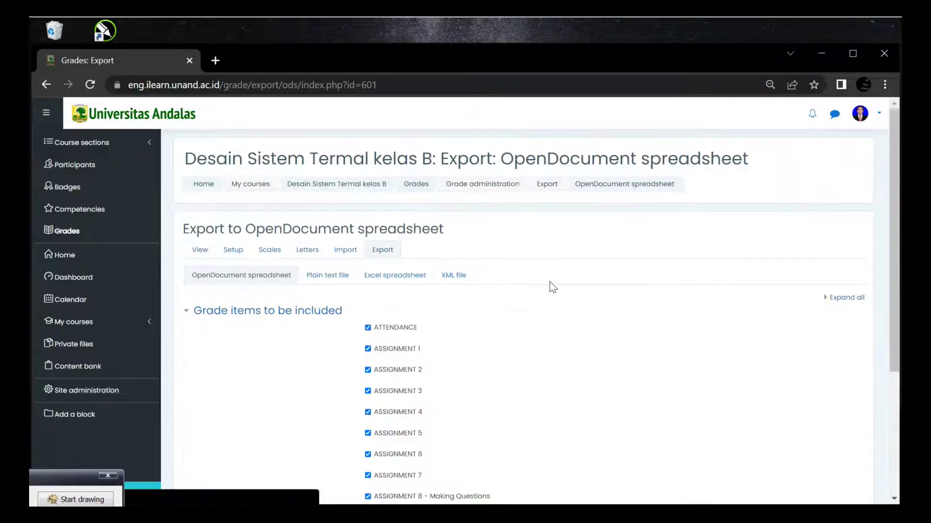
scroll(552, 287, "down", 2)
scroll(552, 287, "down", 1)
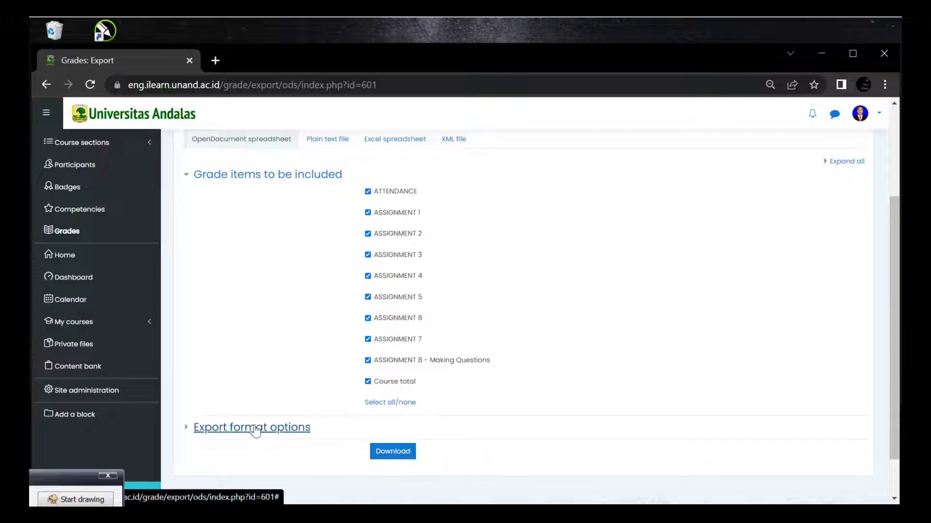
scroll(313, 333, "down", 1)
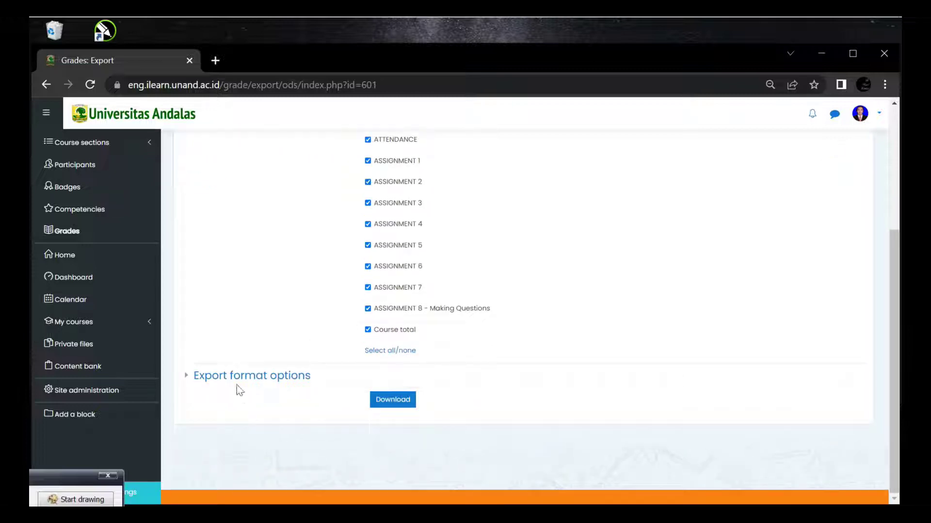
left_click(243, 379)
scroll(546, 353, "down", 2)
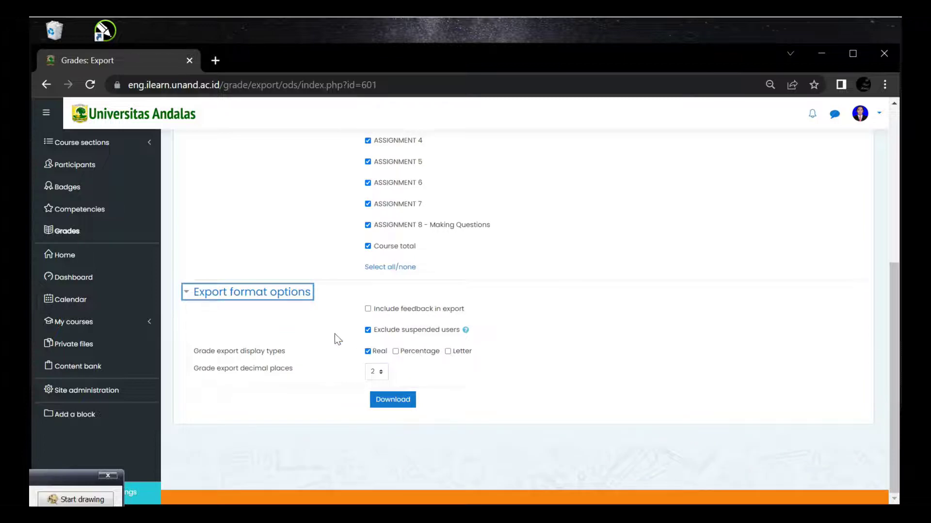
scroll(463, 334, "up", 5)
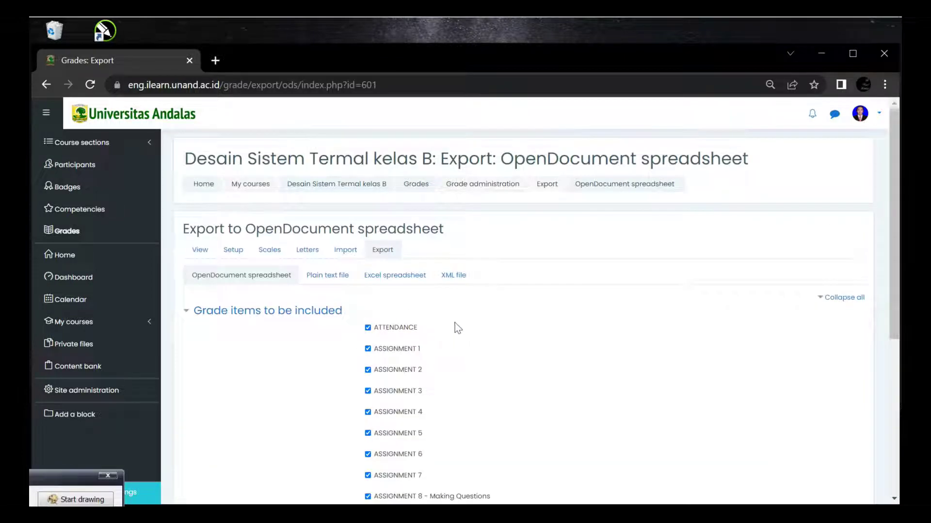
scroll(286, 242, "down", 1)
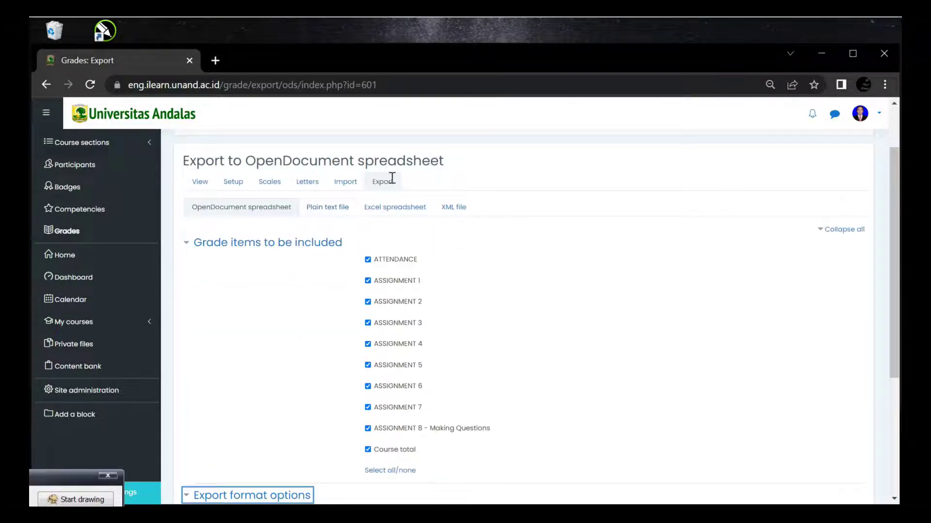
scroll(526, 261, "down", 1)
scroll(530, 273, "down", 2)
scroll(524, 279, "up", 3)
scroll(524, 280, "up", 1)
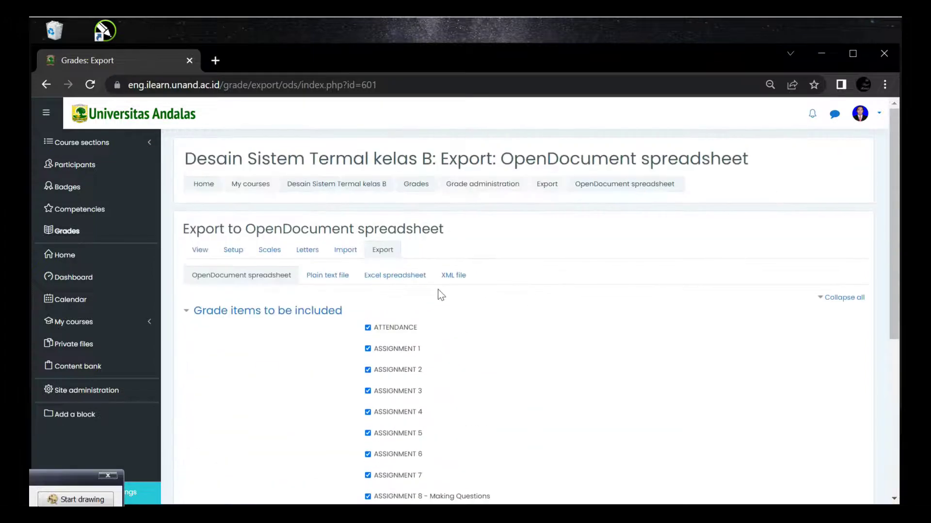
- Switch the export to Excel spreadsheet and download the grades as DST_B Grades.xlsx
left_click(385, 284)
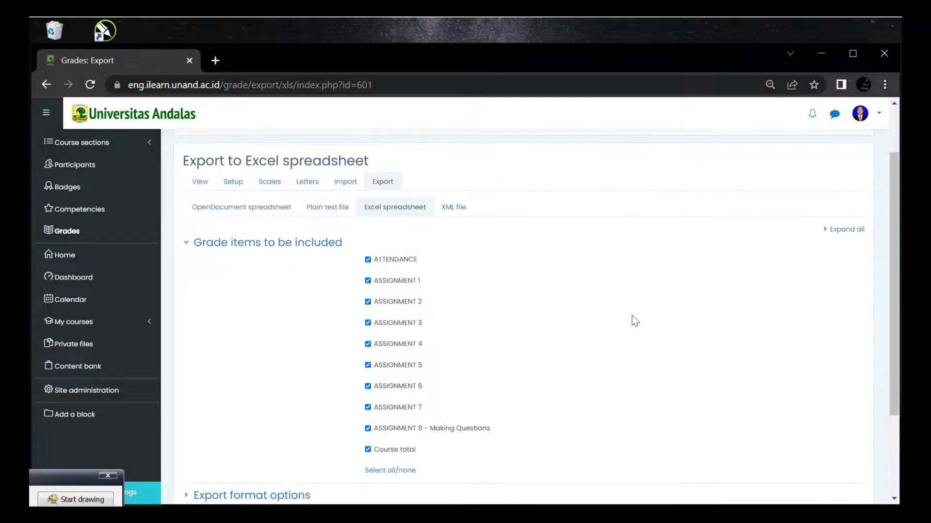
scroll(387, 255, "down", 3)
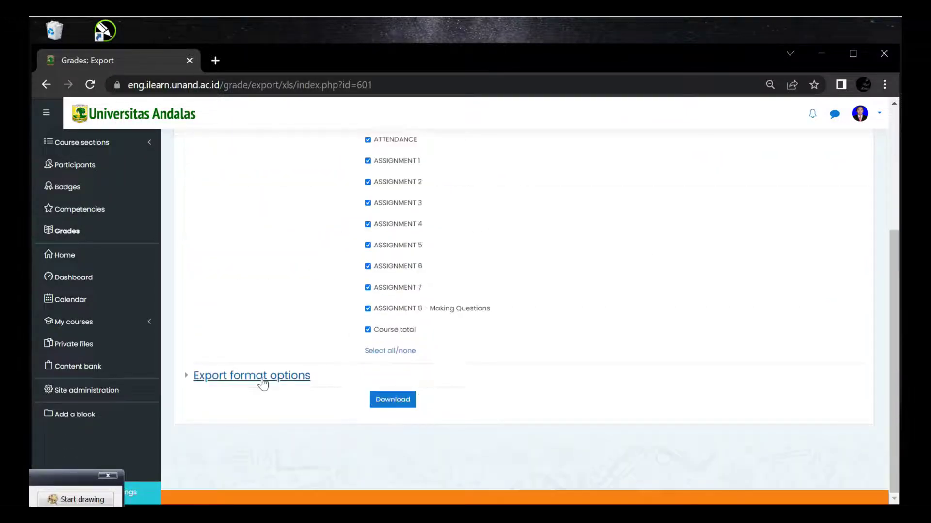
left_click(261, 377)
scroll(577, 327, "down", 2)
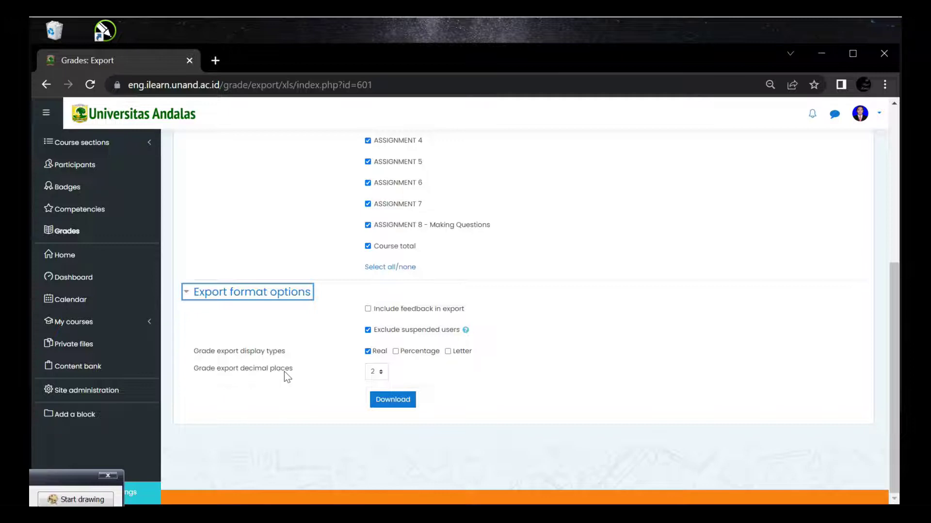
left_click(393, 404)
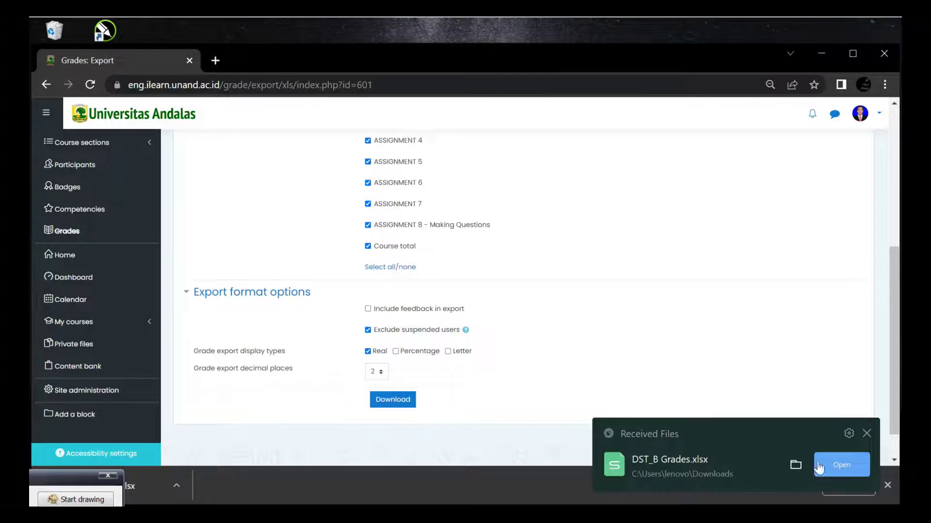
- Show DST_B Grades.xlsx in a maximized WPS window and widen column A for full first names
left_click(826, 53)
left_click(854, 468)
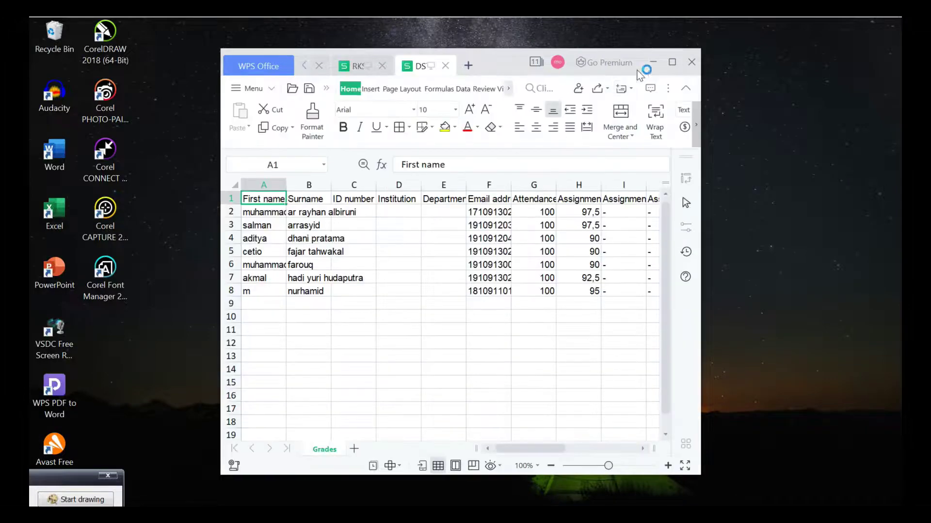
left_click(672, 62)
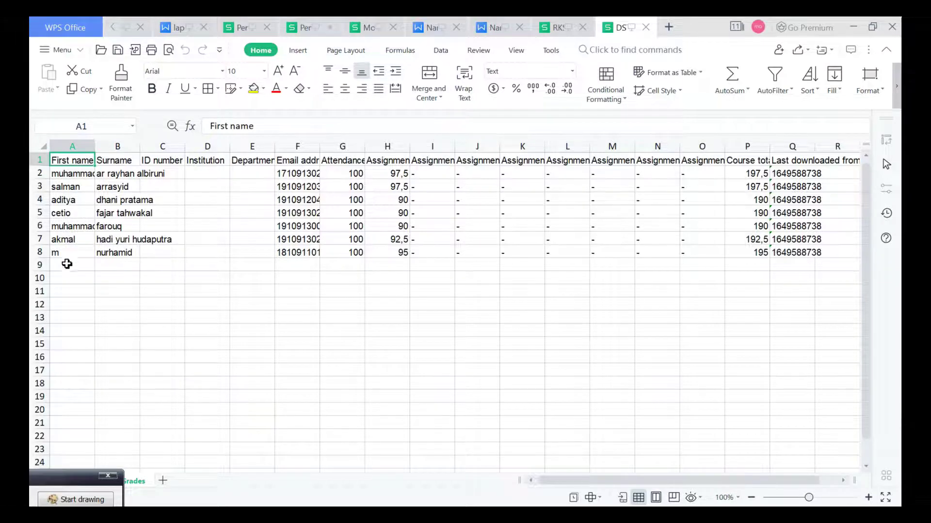
left_click_drag(95, 146, 193, 146)
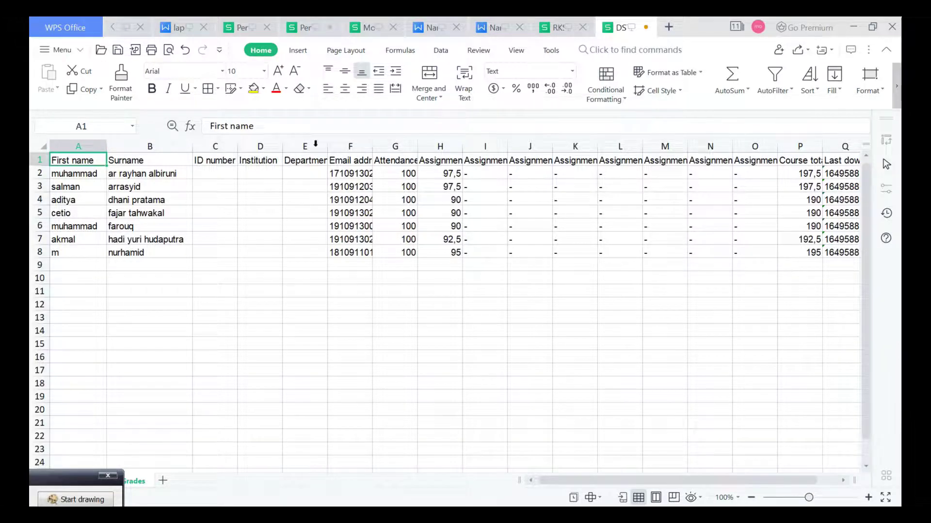
- Narrow Department (E) and Attendance (G), widen Assignment 1 (H), heighten row 1, and select H1:O1
left_click_drag(327, 148, 303, 146)
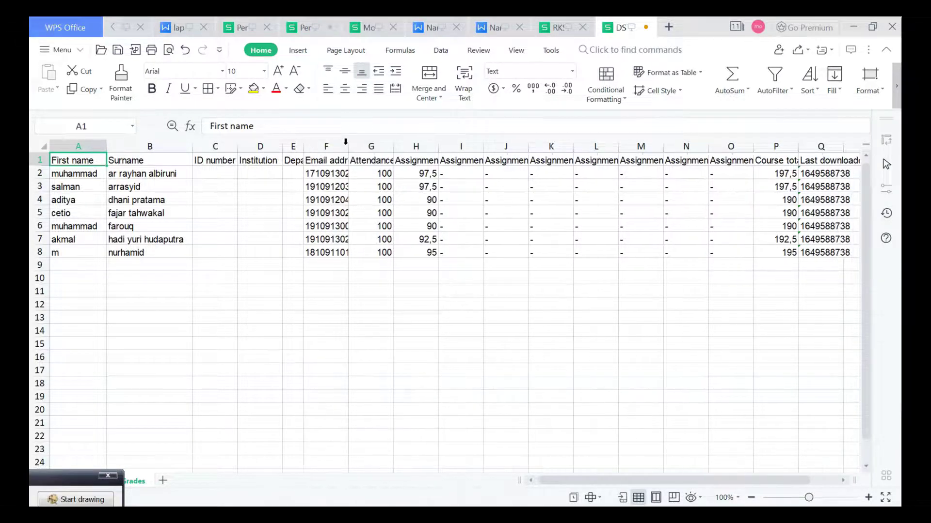
left_click(330, 145)
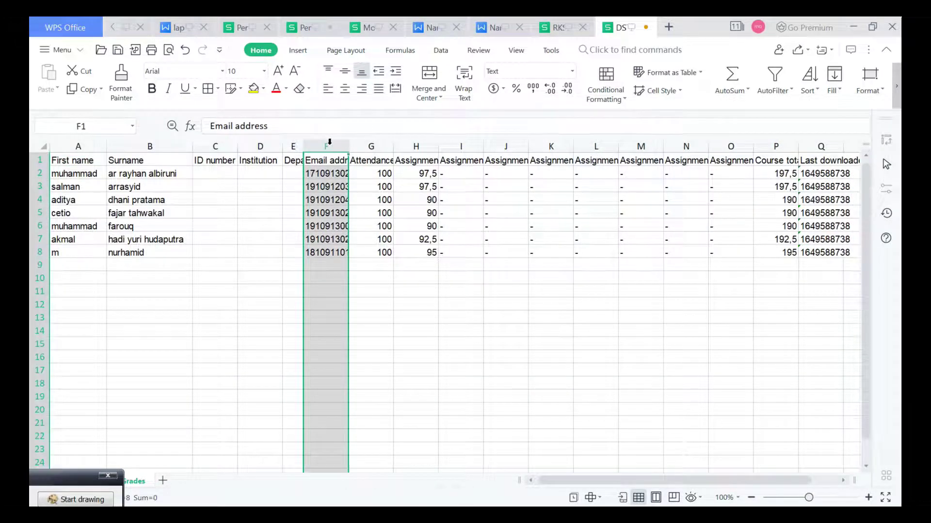
left_click(414, 316)
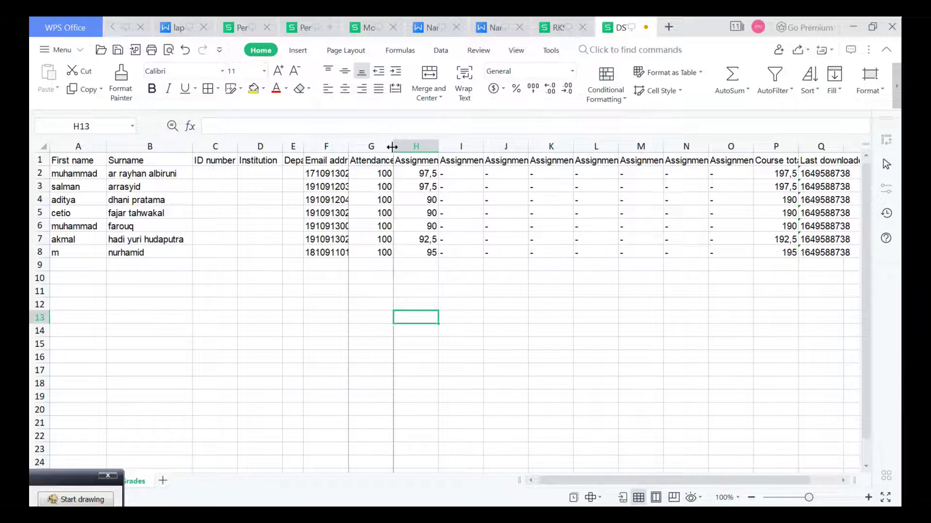
left_click_drag(394, 146, 388, 147)
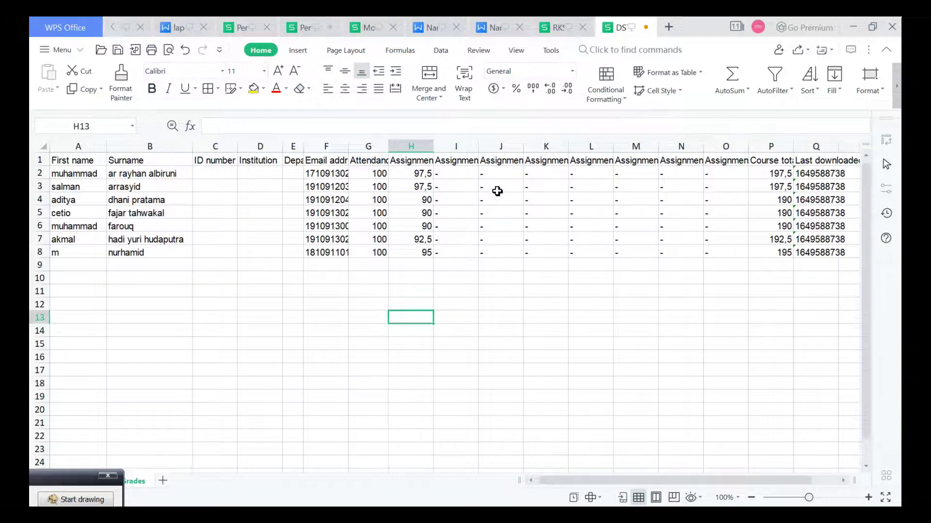
left_click(430, 156)
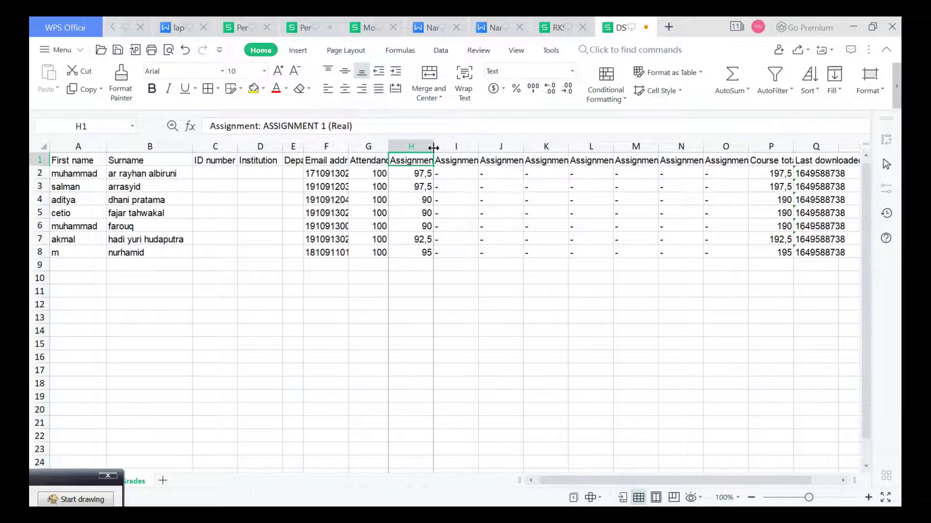
mouse_move(434, 146)
left_mouse_down()
mouse_move(470, 141)
mouse_move(444, 141)
left_mouse_up()
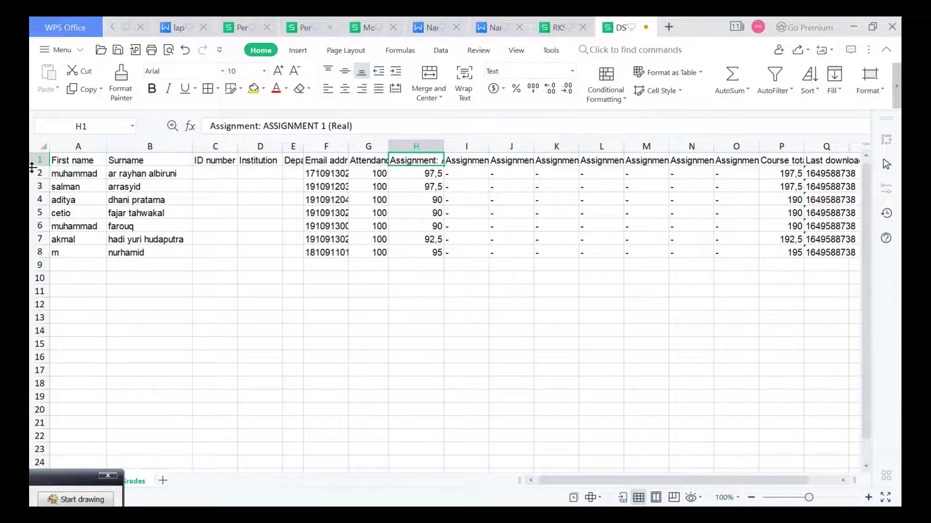
mouse_move(32, 167)
left_mouse_down()
mouse_move(35, 188)
mouse_move(37, 171)
left_mouse_up()
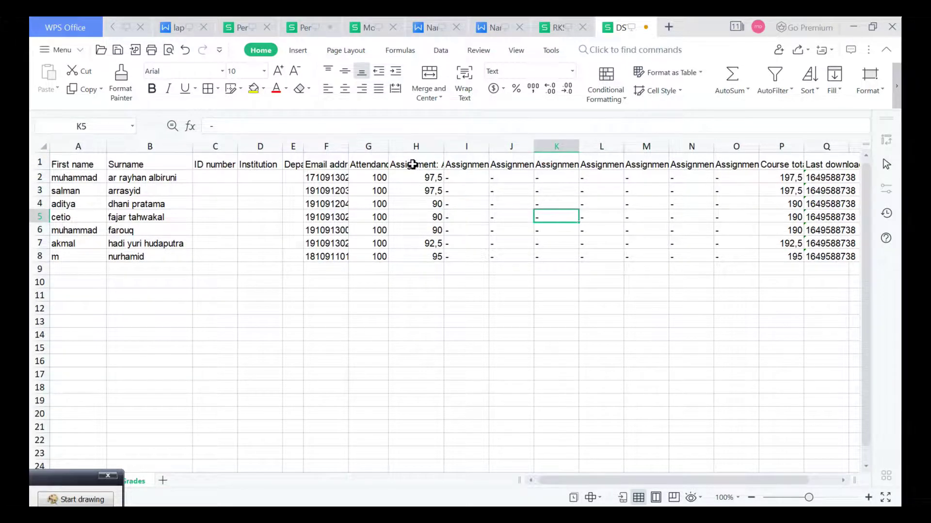
left_click_drag(401, 163, 739, 162)
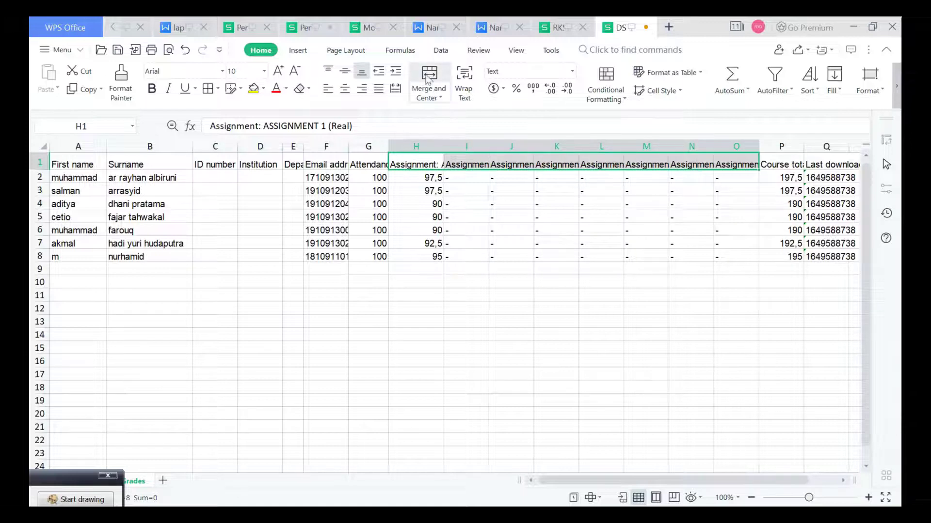
- Wrap the text in H1:O1 and adjust row 1's height so the multi-line headings fit
left_click(466, 73)
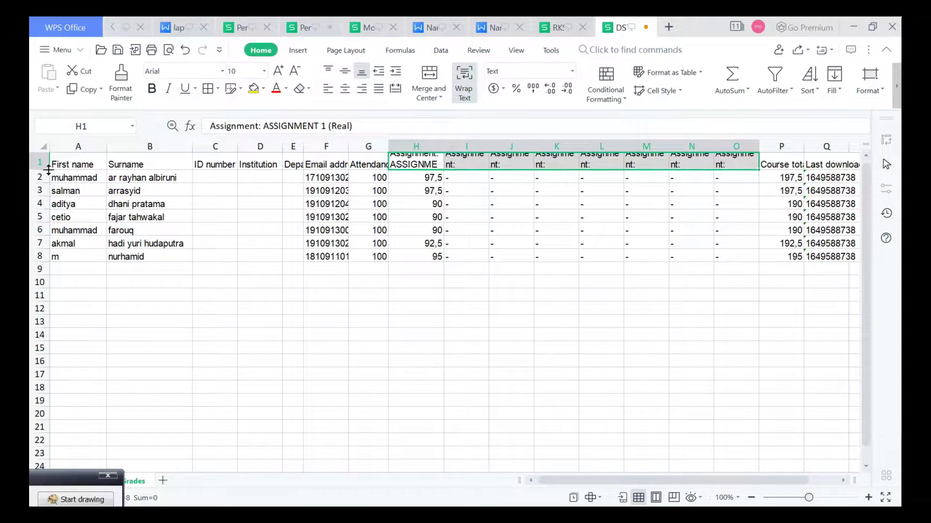
left_click_drag(42, 171, 43, 217)
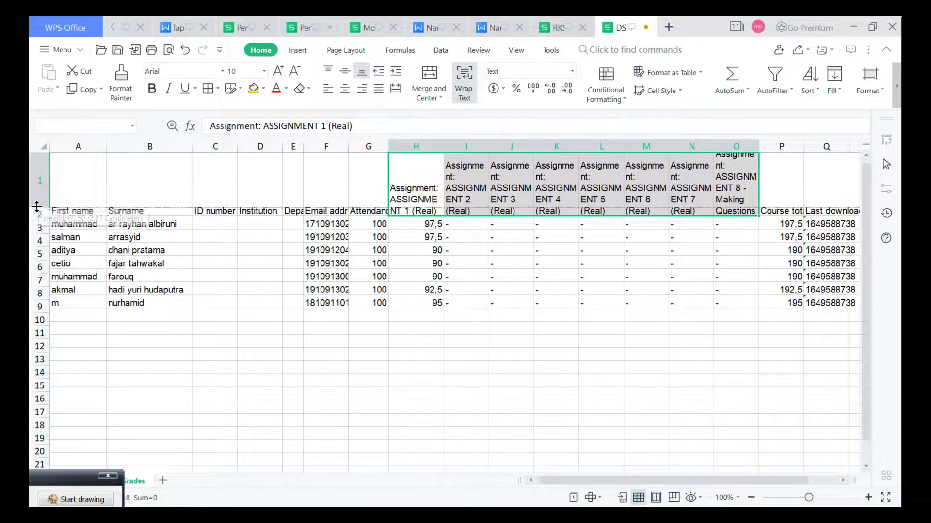
left_click_drag(37, 215, 37, 206)
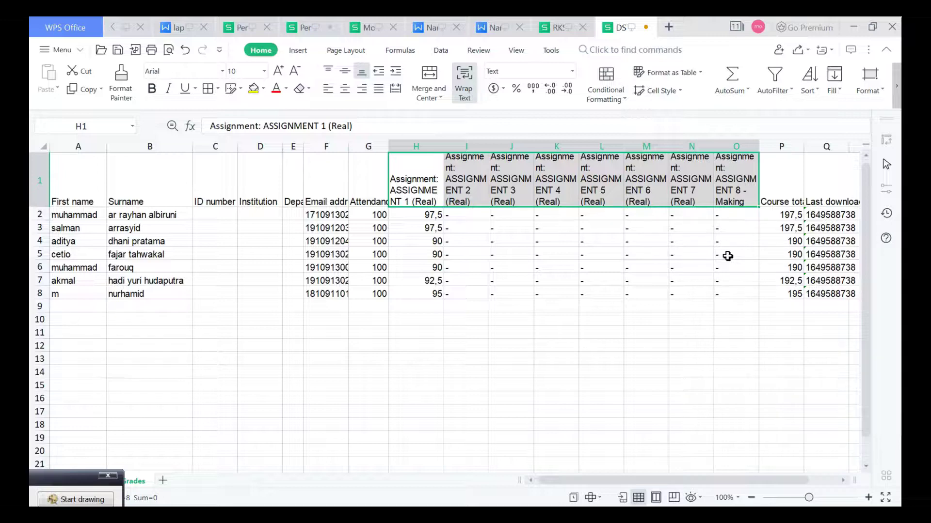
left_click(639, 346)
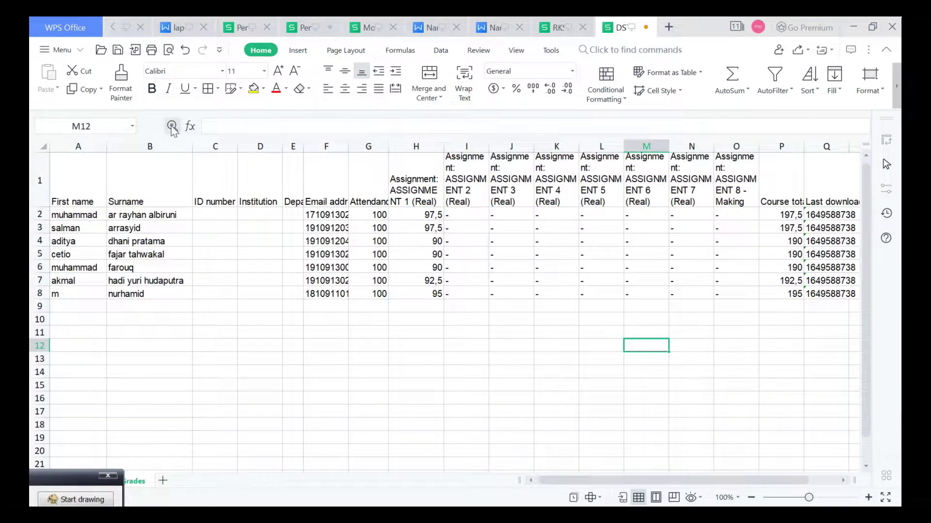